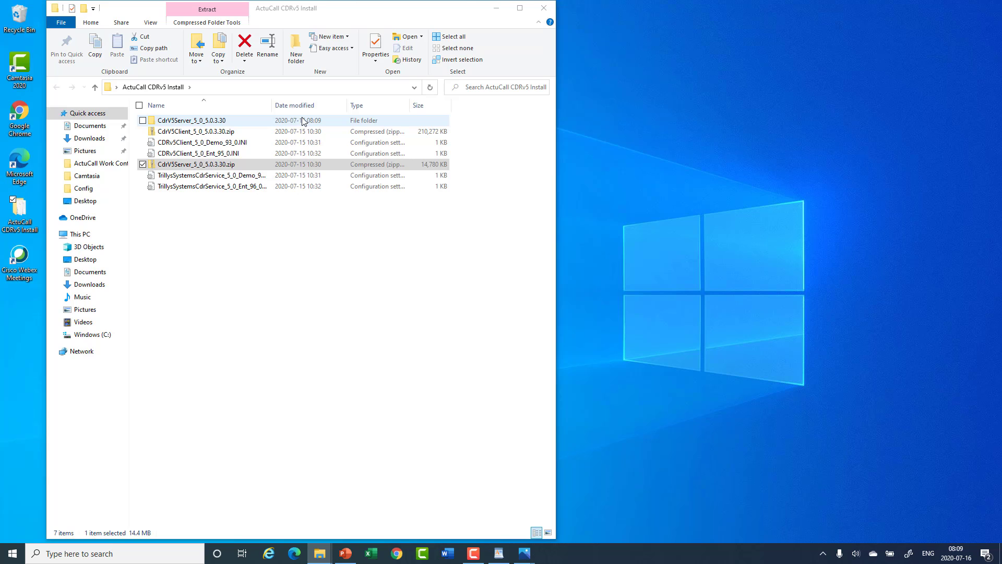
- Launch SiteAdminVCL.exe from the CdrV5Server folder, letting it run past the SmartScreen warning
{"action": "double_click", "coordinate": [199, 121]}
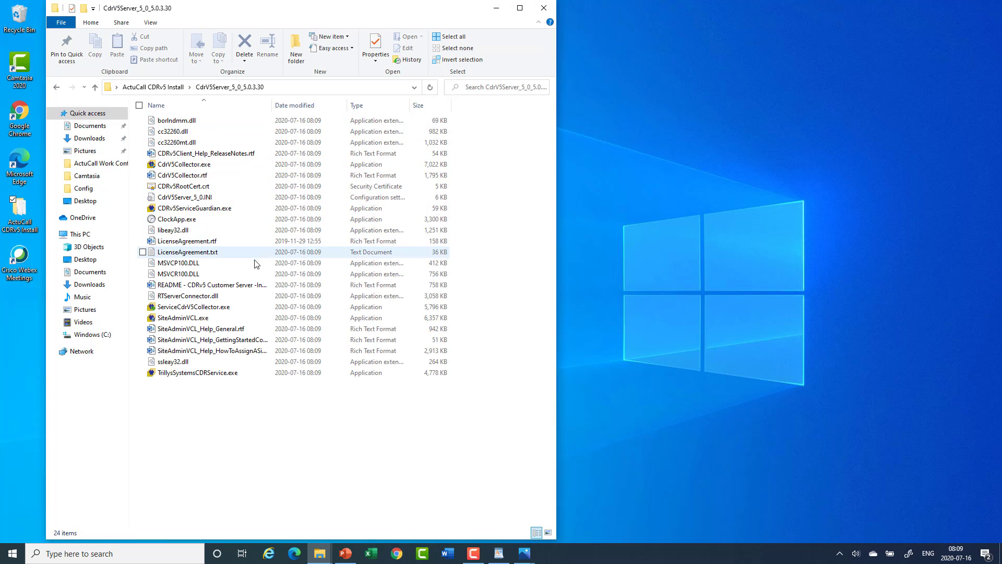
{"action": "double_click", "coordinate": [220, 318]}
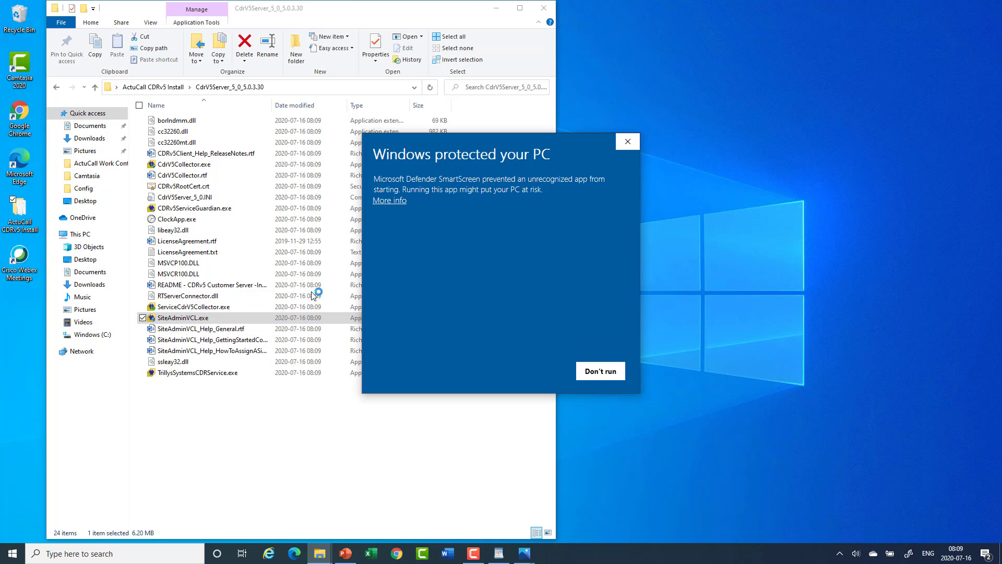
{"action": "left_click", "coordinate": [405, 202]}
{"action": "left_click", "coordinate": [537, 371]}
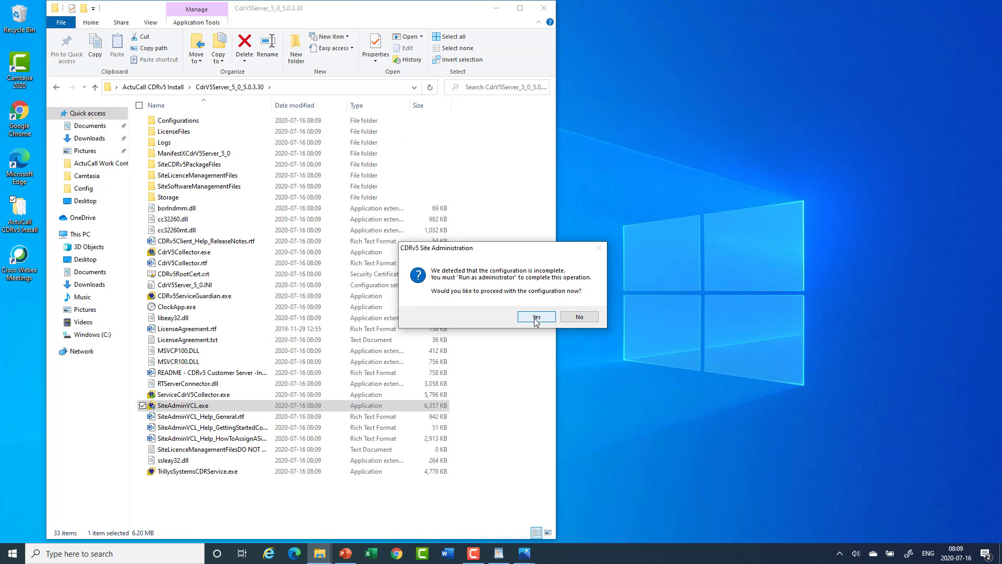
- Agree to configure now and enter the Format T feed's name, IP, port, account and passcode
{"action": "left_click", "coordinate": [535, 316]}
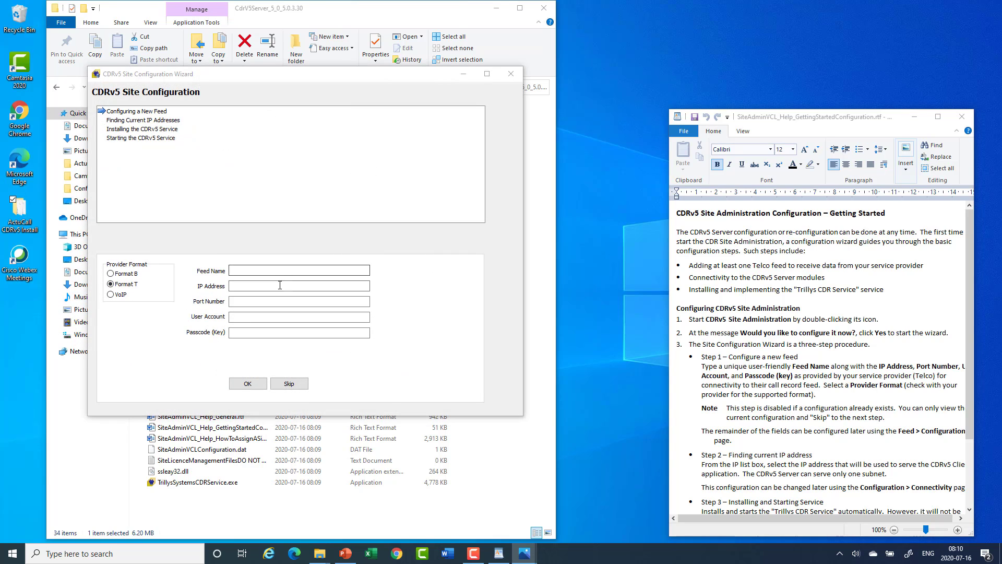
{"action": "left_click", "coordinate": [270, 271]}
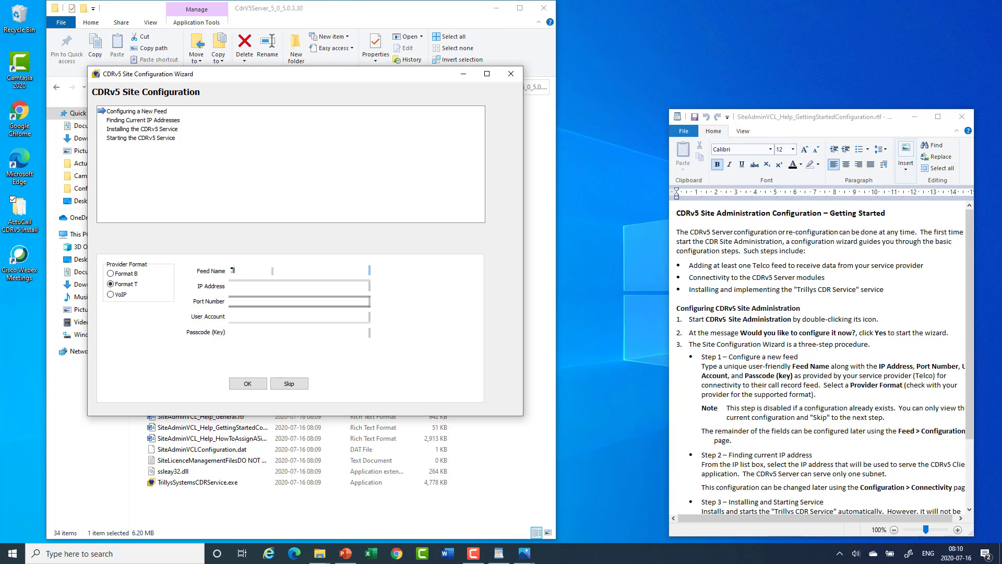
{"action": "type", "text": "Telus F"}
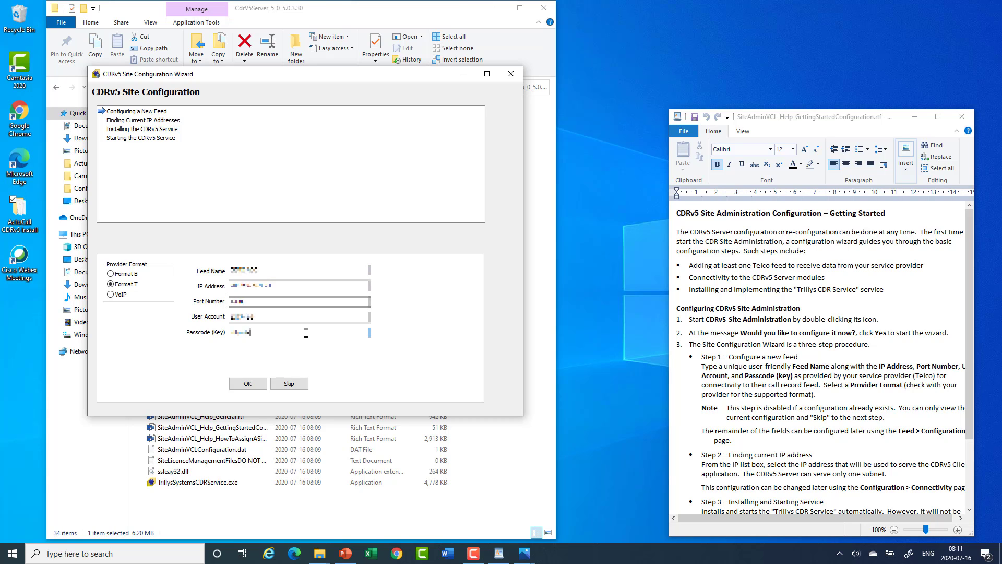
{"action": "type", "text": "34"}
- Choose 127.0.0.1 as server IP, allow the service past SmartScreen, and finish installing it
{"action": "left_click", "coordinate": [249, 385]}
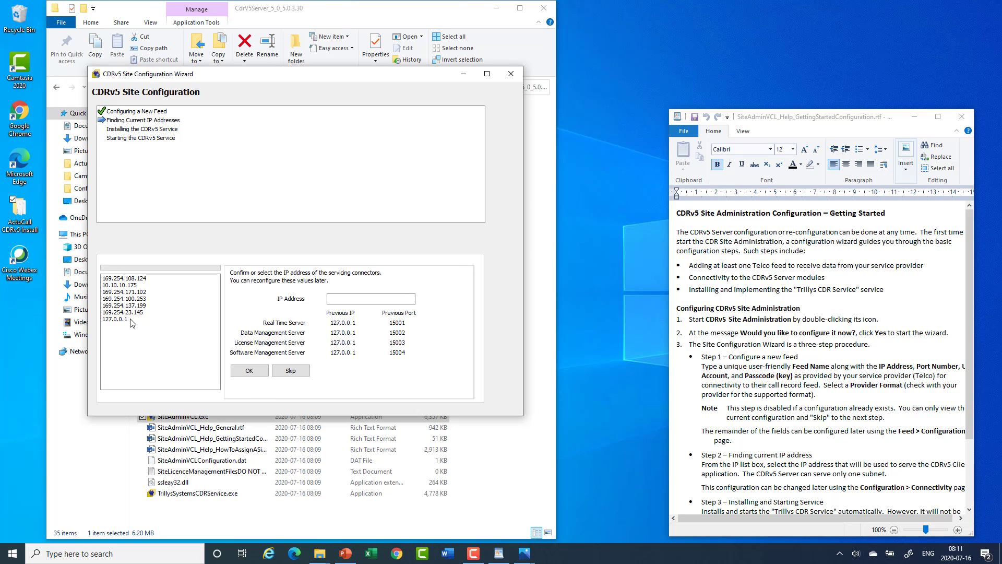
{"action": "left_click", "coordinate": [128, 319]}
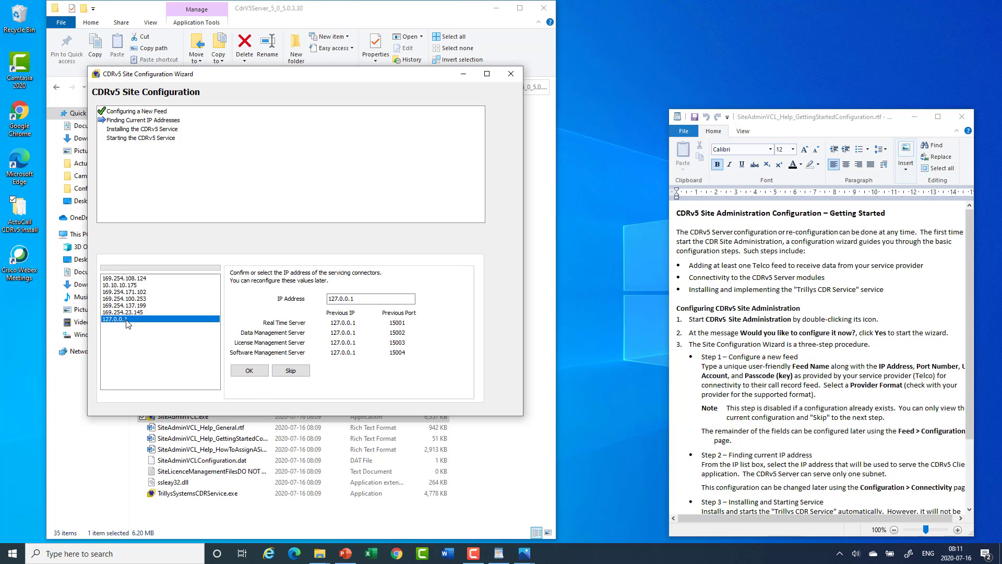
{"action": "left_click", "coordinate": [485, 76]}
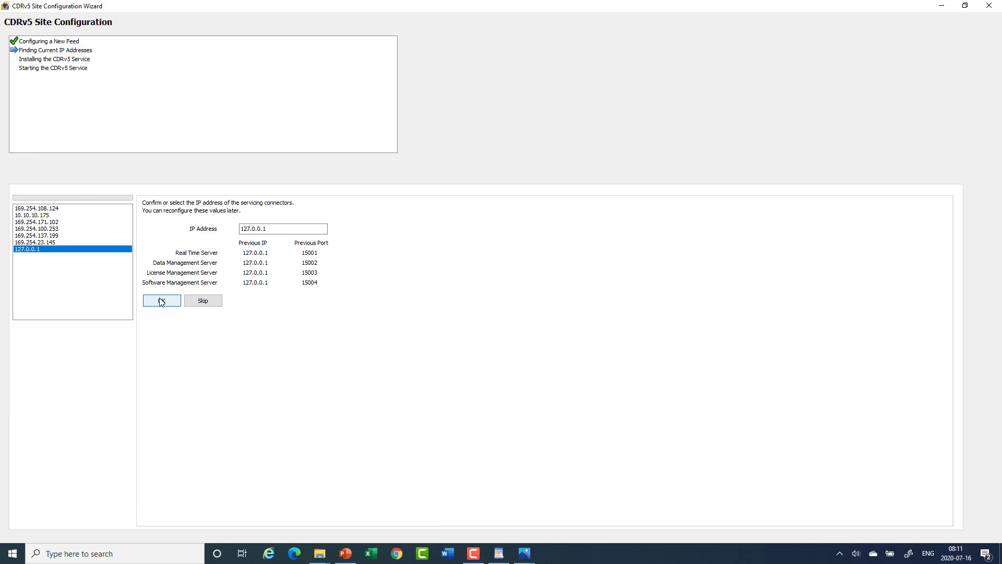
{"action": "left_click", "coordinate": [162, 301]}
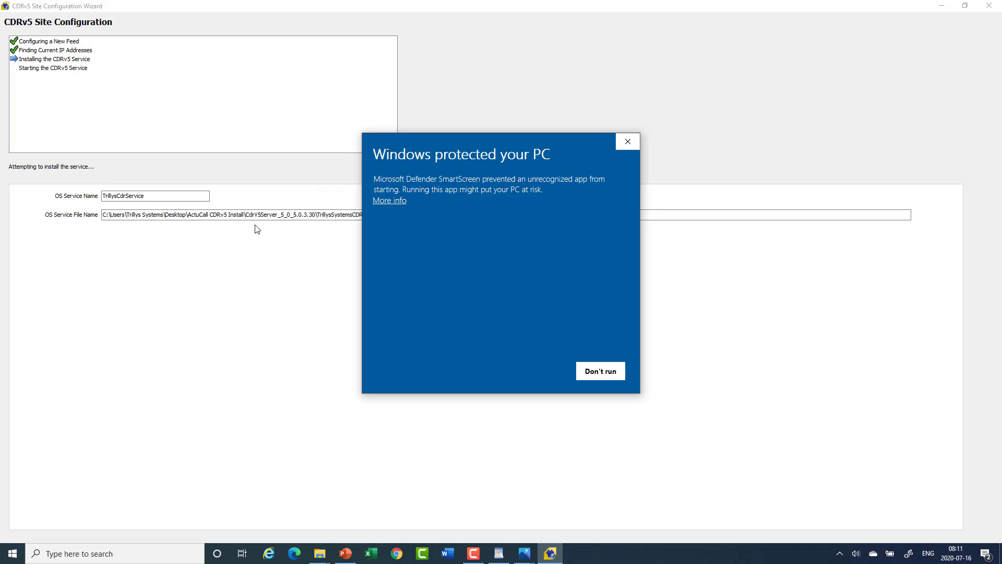
{"action": "left_click", "coordinate": [394, 201]}
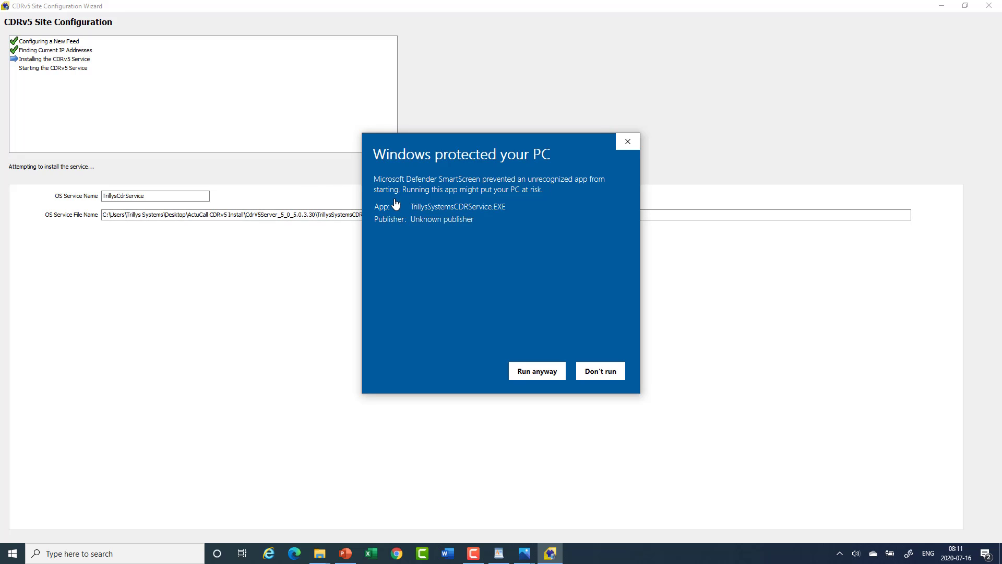
{"action": "left_click", "coordinate": [532, 372]}
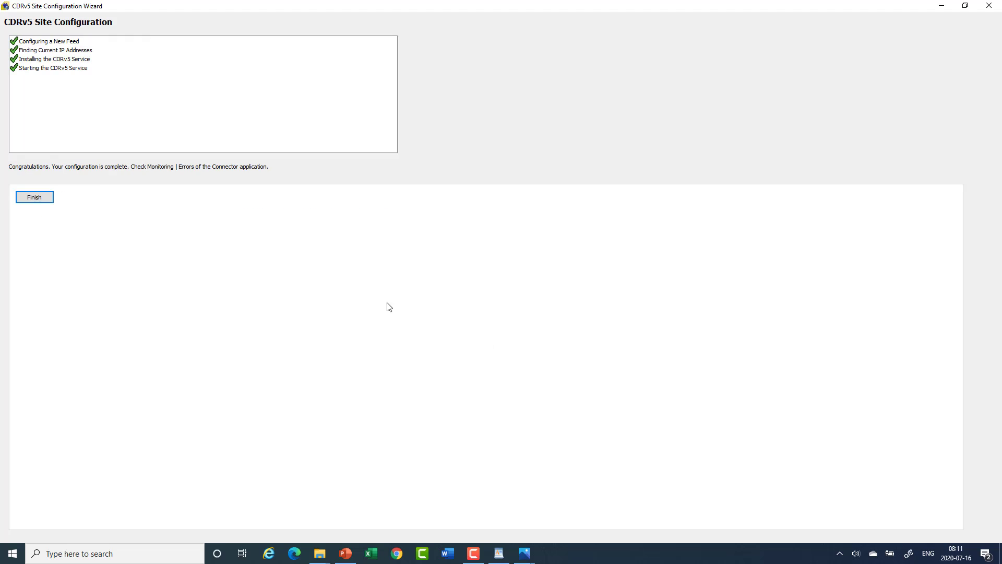
{"action": "left_click", "coordinate": [34, 197]}
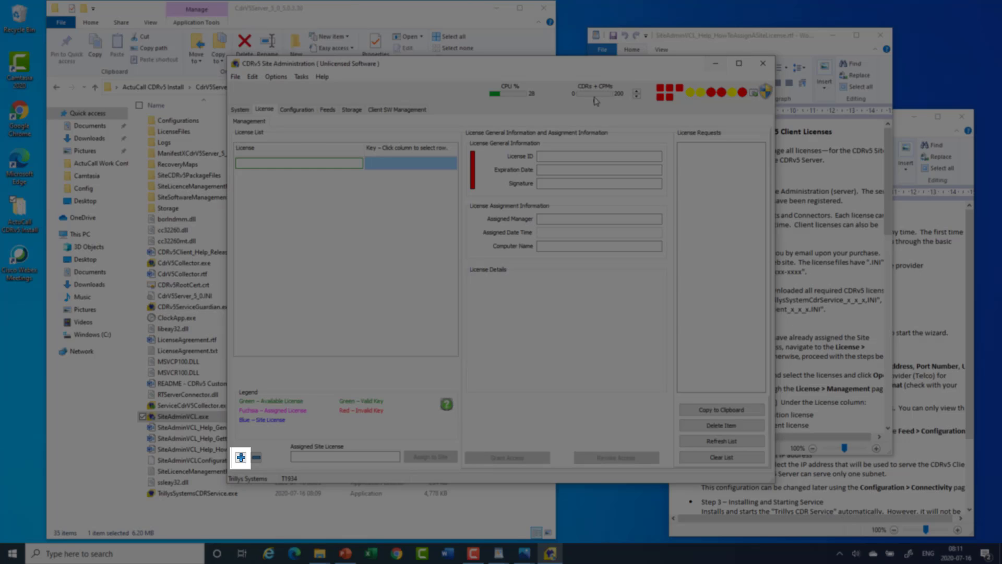
- Import TrillysSystemsCdrService_5_0_Ent_96_0.INI from Desktop > ActuCall CDRv5 Install and assign it to the site
{"action": "left_click", "coordinate": [240, 458]}
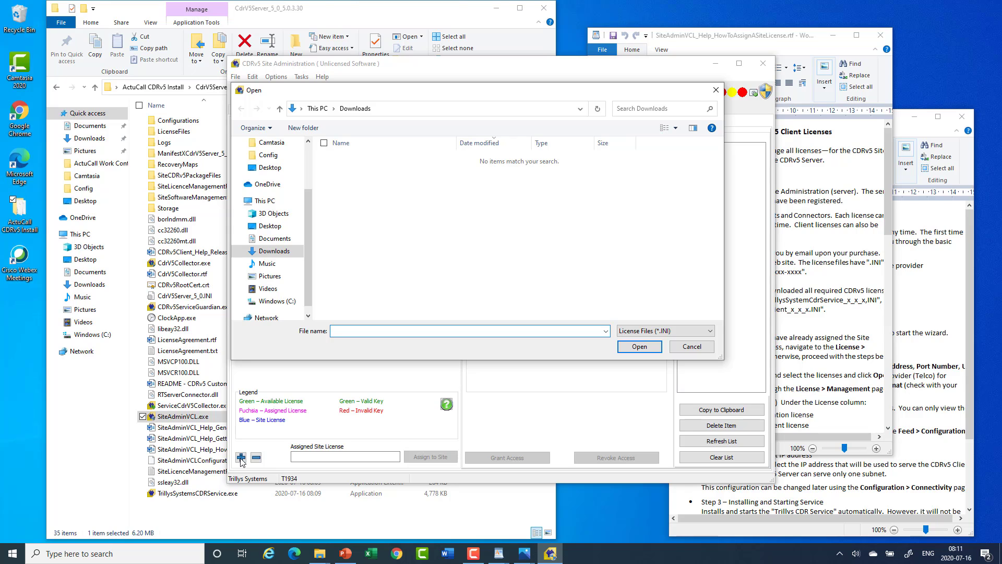
{"action": "left_click_drag", "start_coordinate": [309, 231], "coordinate": [307, 175]}
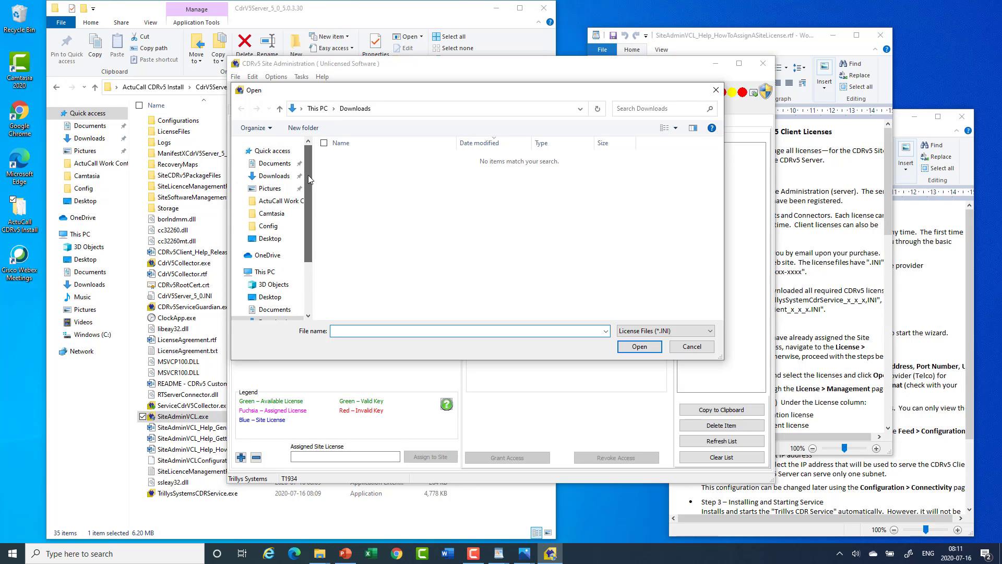
{"action": "left_click", "coordinate": [285, 298]}
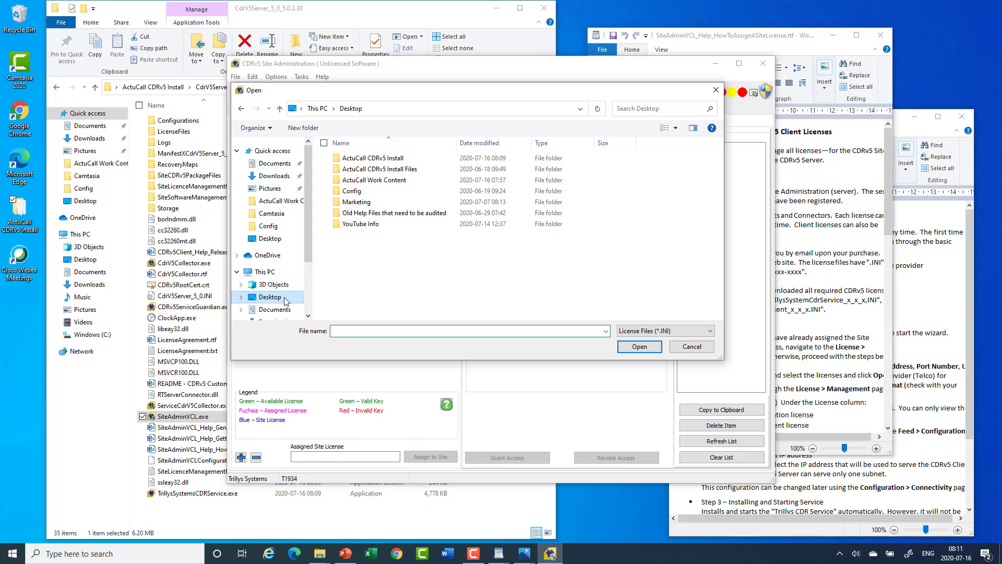
{"action": "double_click", "coordinate": [409, 159]}
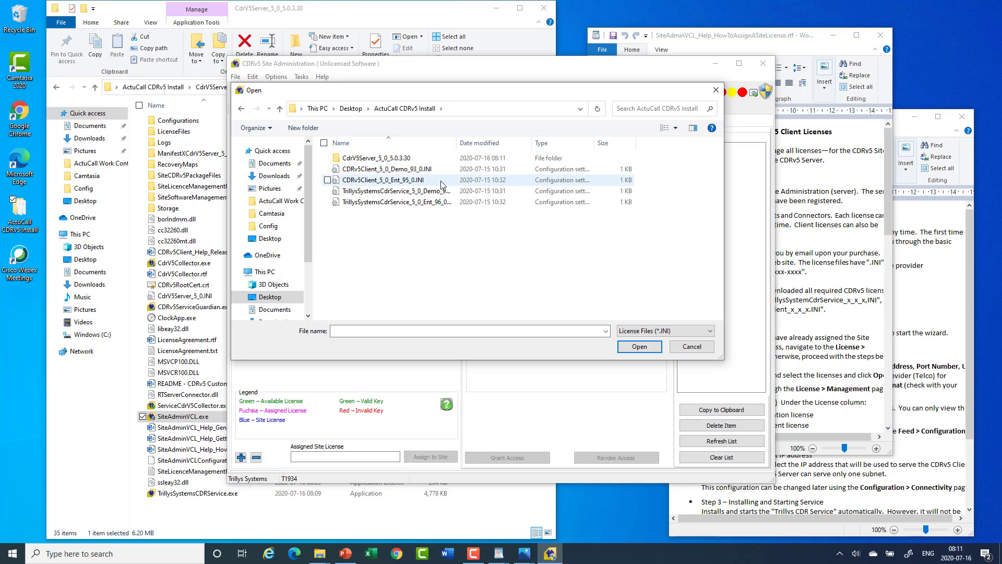
{"action": "left_click", "coordinate": [405, 203]}
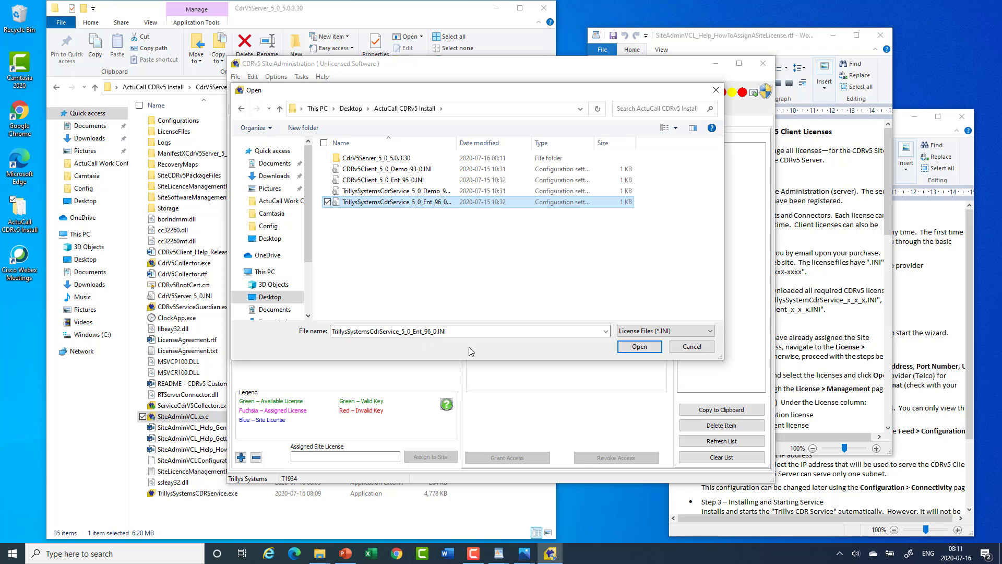
{"action": "left_click", "coordinate": [638, 347]}
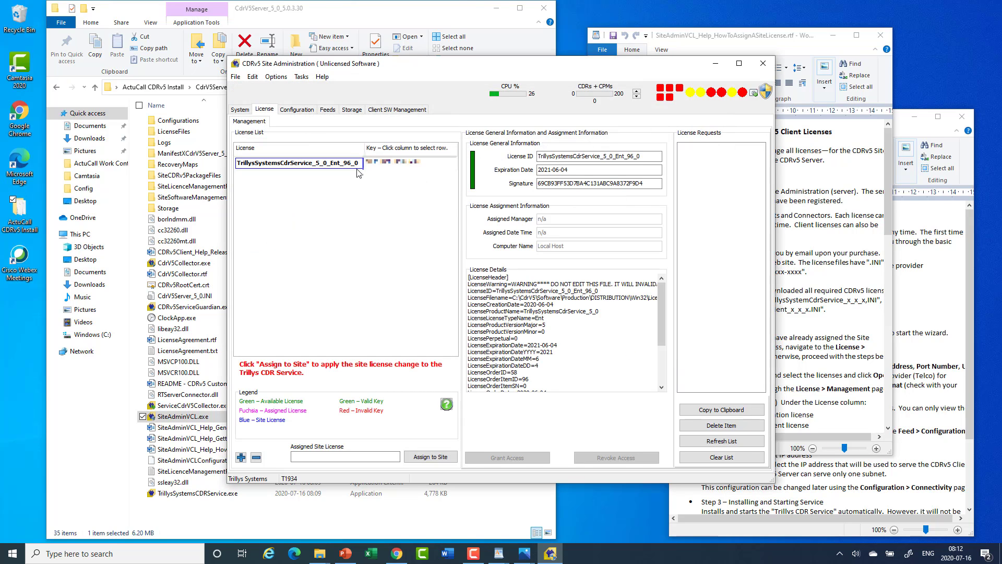
{"action": "left_click", "coordinate": [433, 457]}
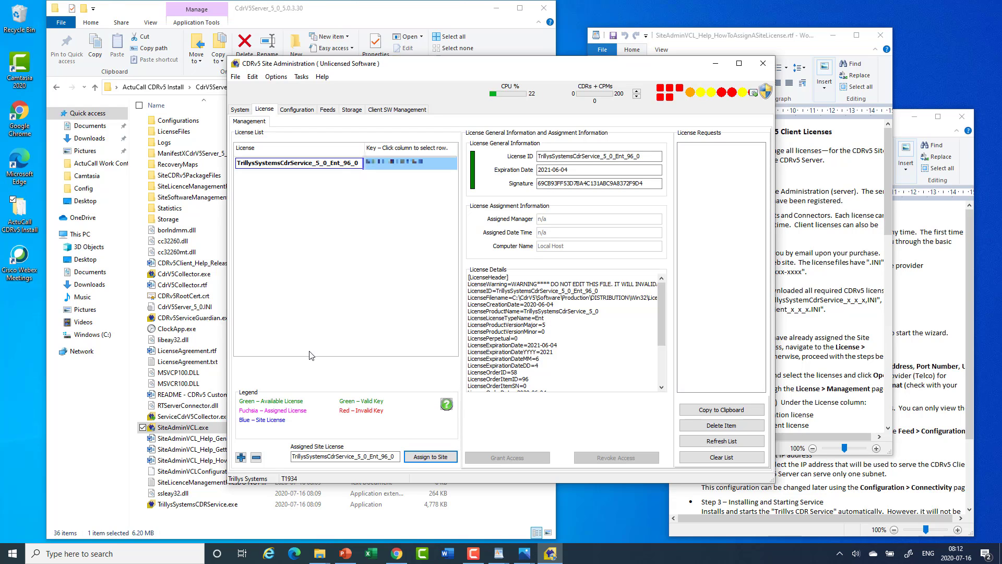
- Add CDRv5Client_5_0_Ent_95_0.INI from Desktop > ActuCall CDRv5 Install to the license list
{"action": "left_click", "coordinate": [240, 457]}
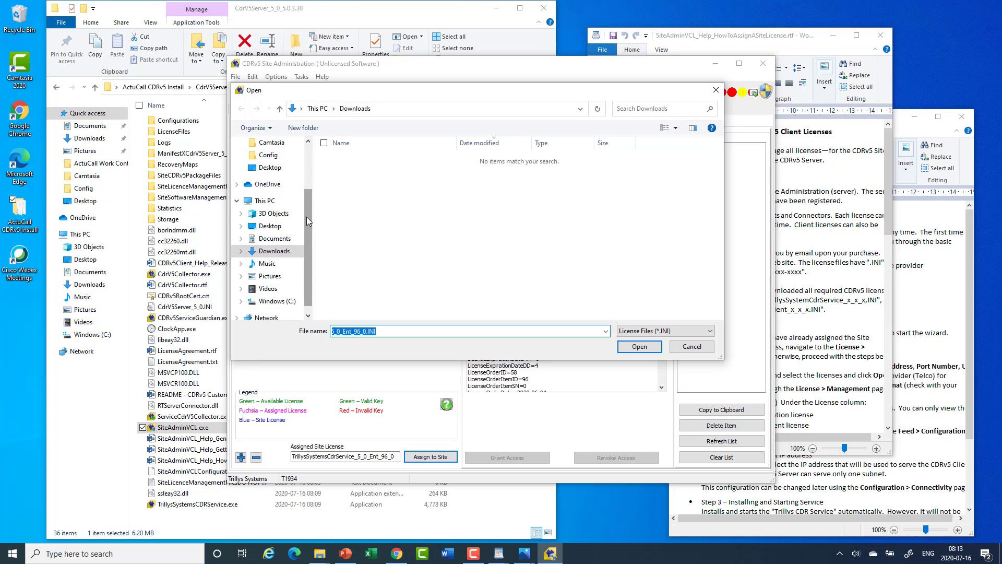
{"action": "left_click_drag", "start_coordinate": [305, 222], "coordinate": [306, 177]}
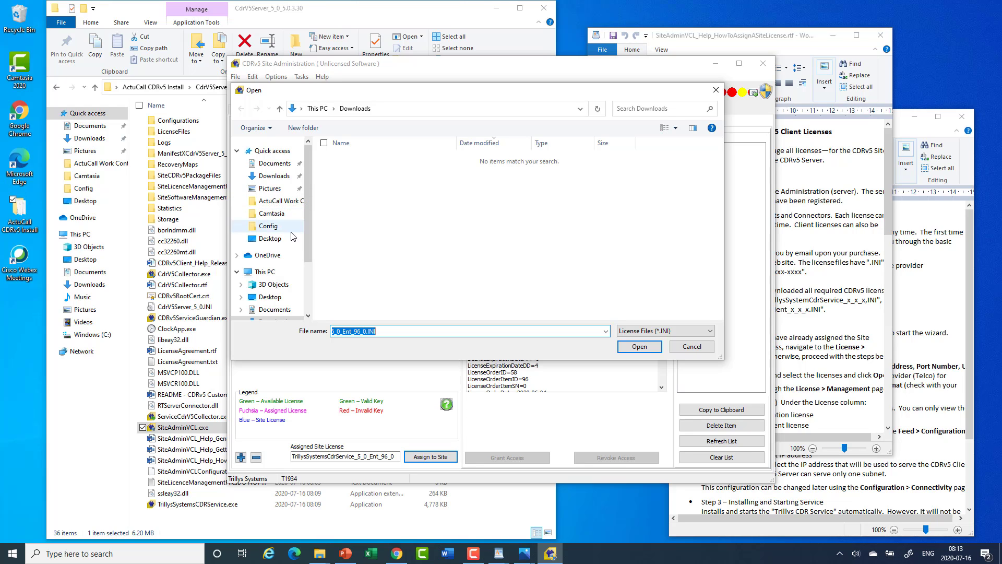
{"action": "left_click", "coordinate": [284, 239]}
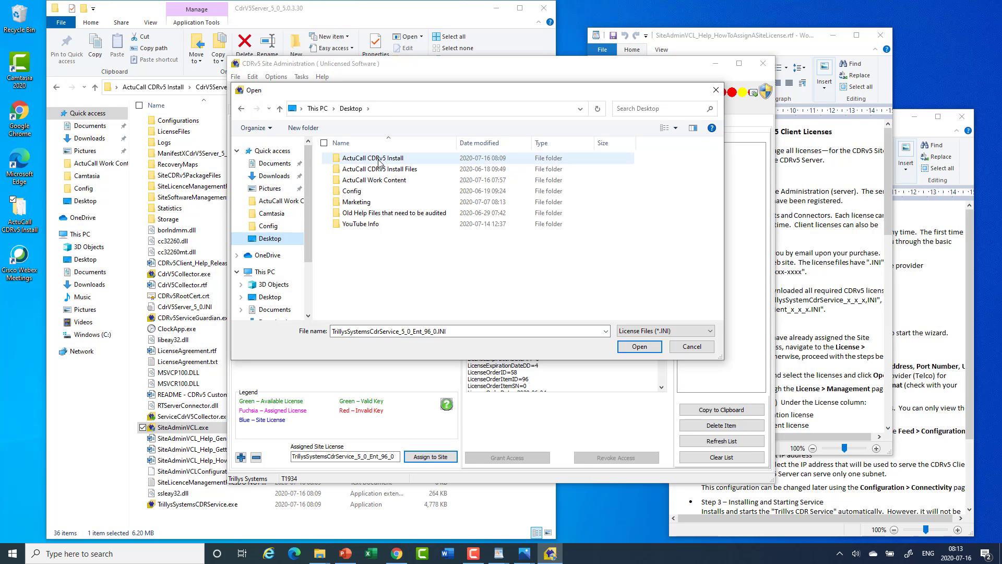
{"action": "double_click", "coordinate": [415, 161]}
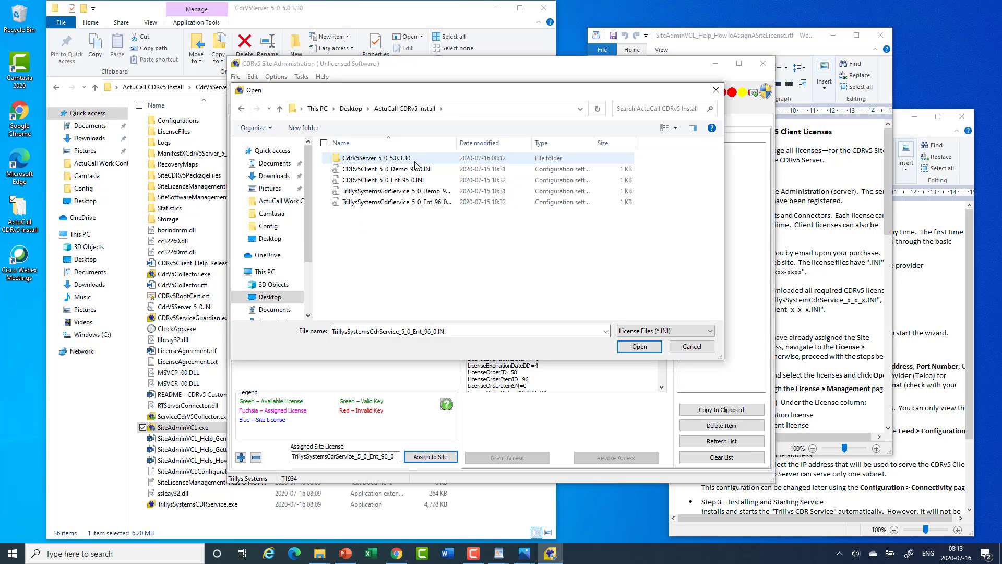
{"action": "left_click", "coordinate": [397, 184]}
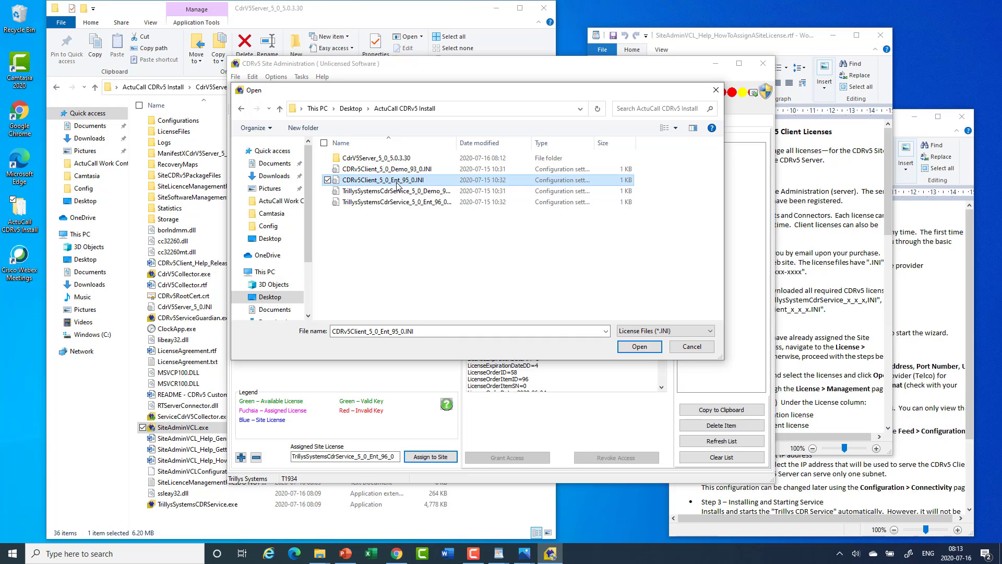
{"action": "left_click", "coordinate": [635, 348]}
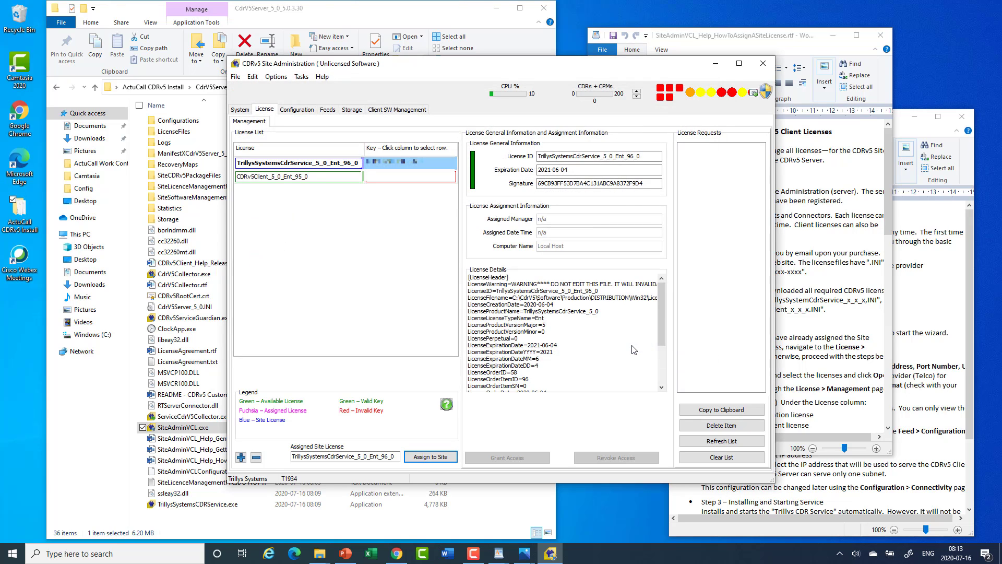
- Paste the client license key, grant it to computer T1934, then review both licenses' details
{"action": "left_click", "coordinate": [398, 178]}
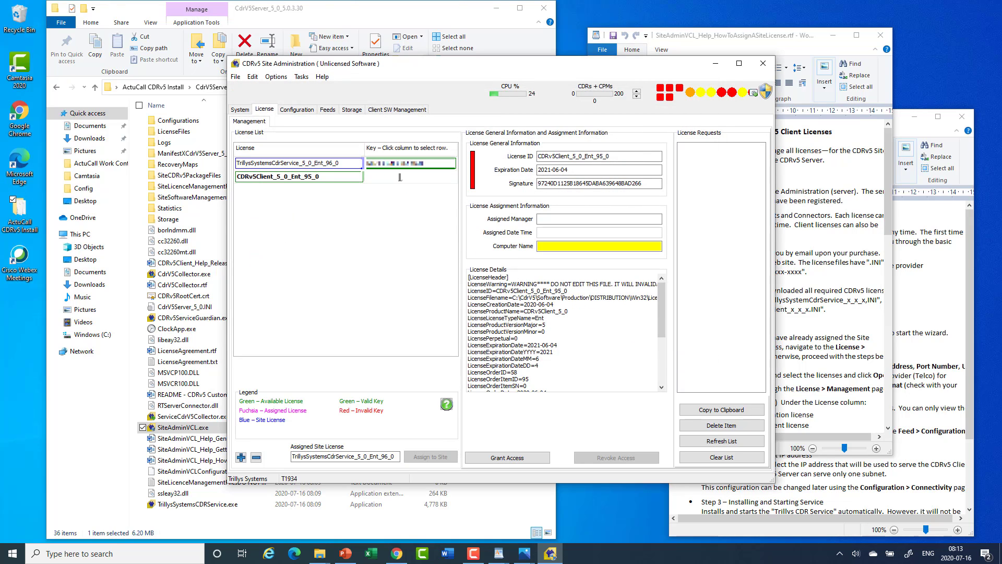
{"action": "key", "text": "ctrl+v"}
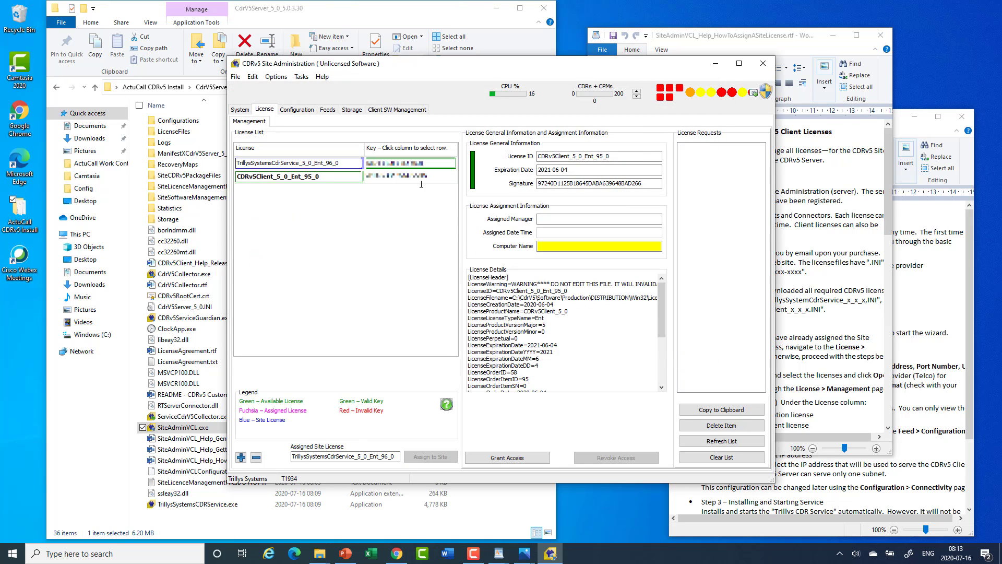
{"action": "left_click", "coordinate": [547, 246]}
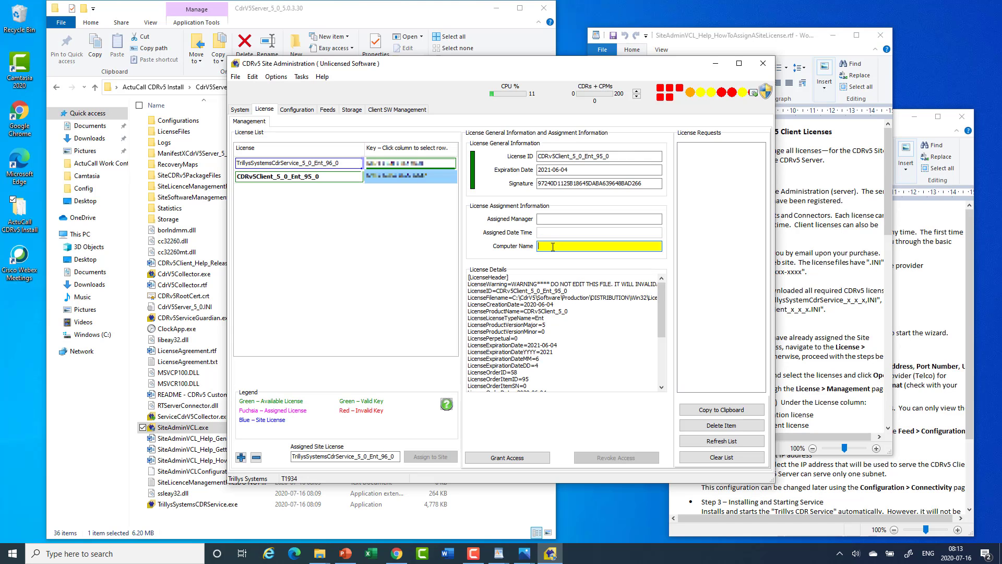
{"action": "type", "text": "T"}
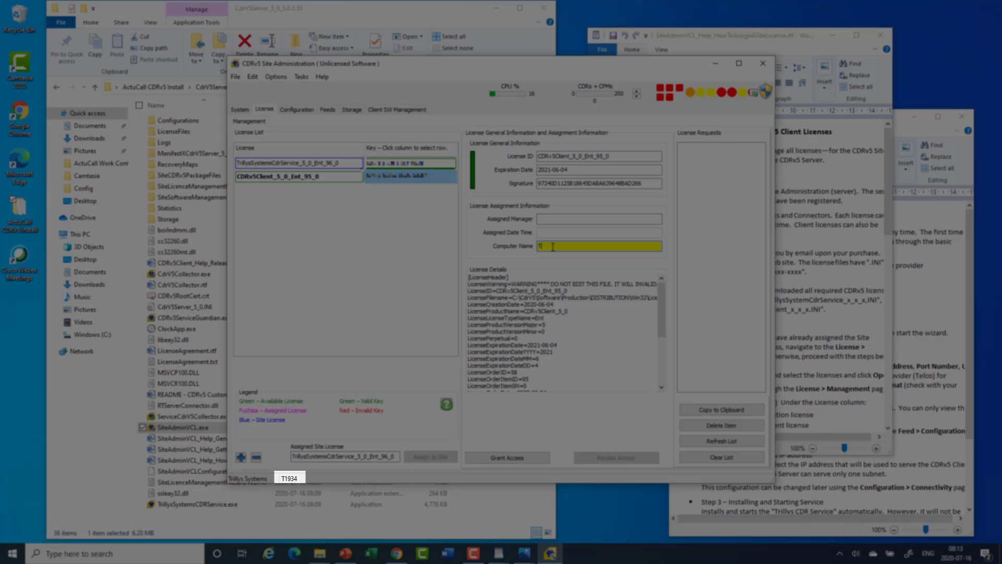
{"action": "type", "text": "1934"}
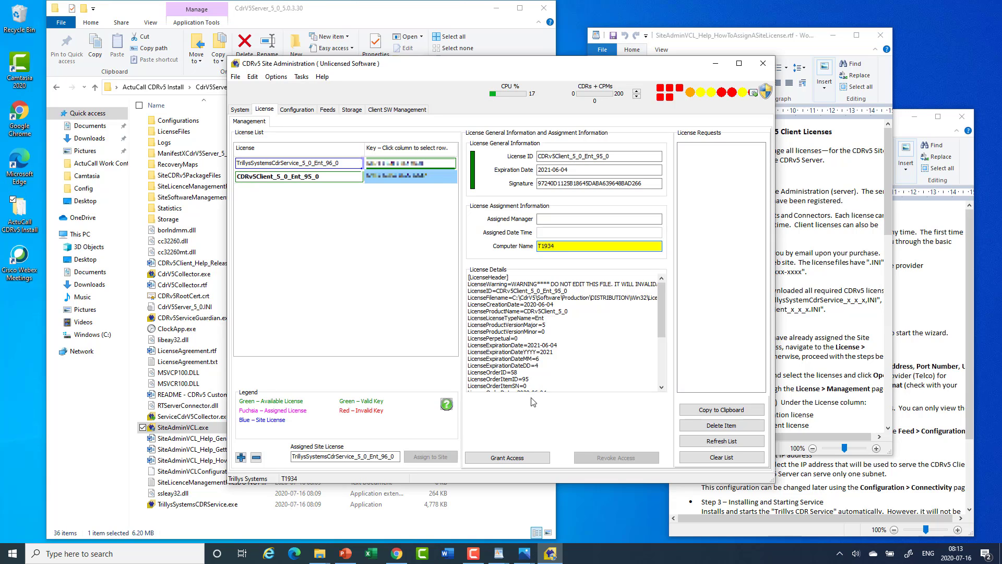
{"action": "left_click", "coordinate": [520, 456]}
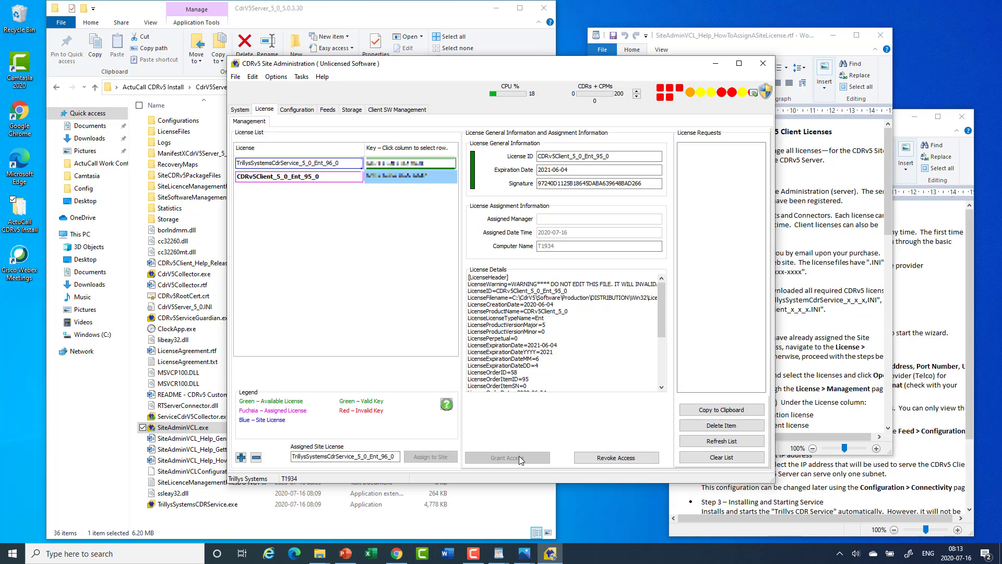
{"action": "left_click", "coordinate": [432, 165]}
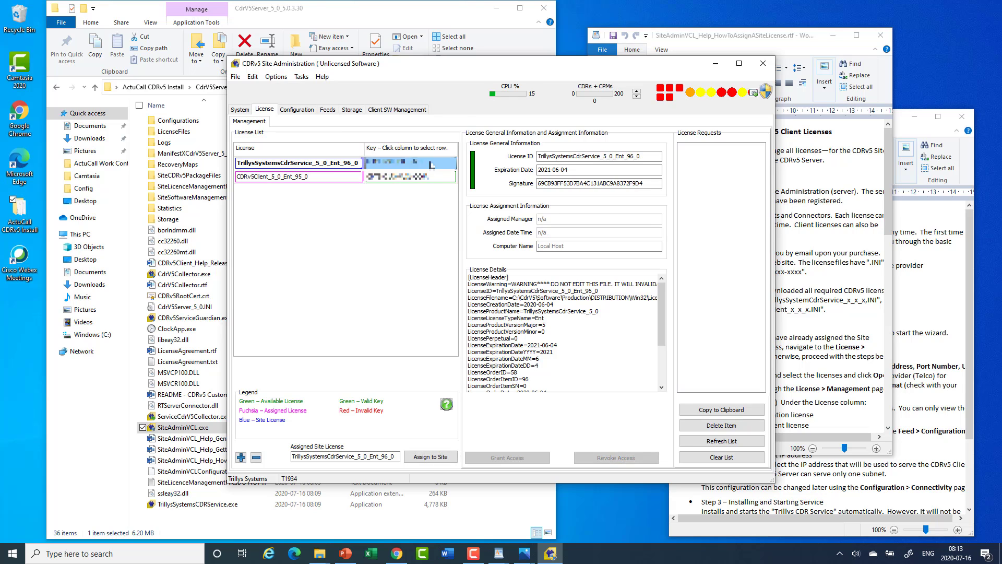
{"action": "left_click", "coordinate": [379, 178]}
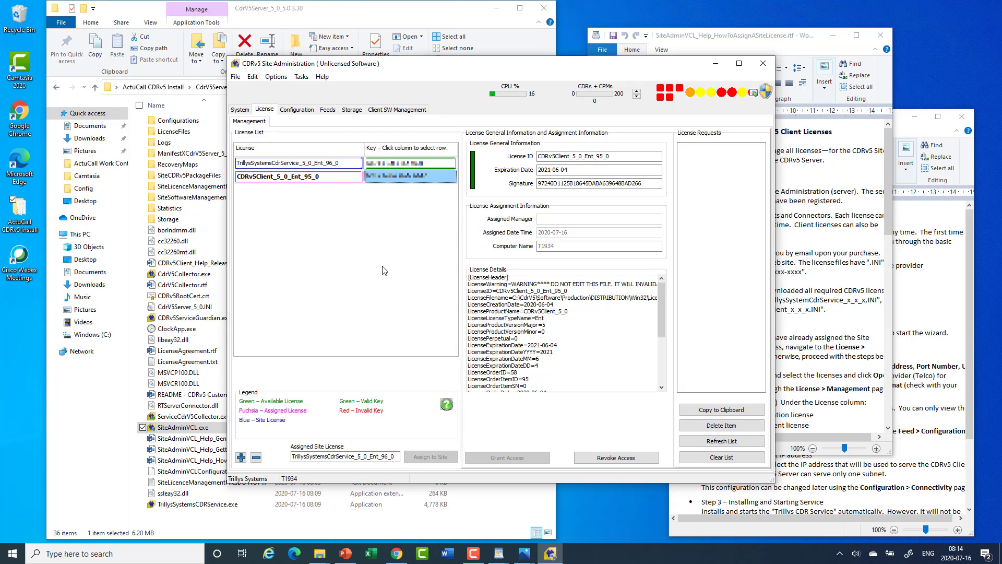
- Stop and restart the CDR service twice, then close the Site Administration window
{"action": "mouse_move", "coordinate": [691, 98]}
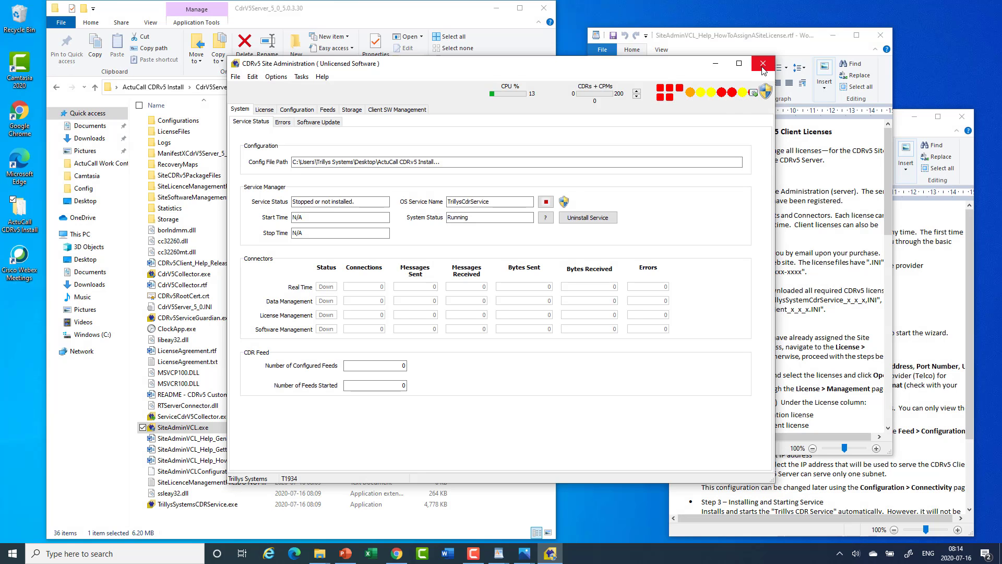
{"action": "left_click", "coordinate": [548, 202]}
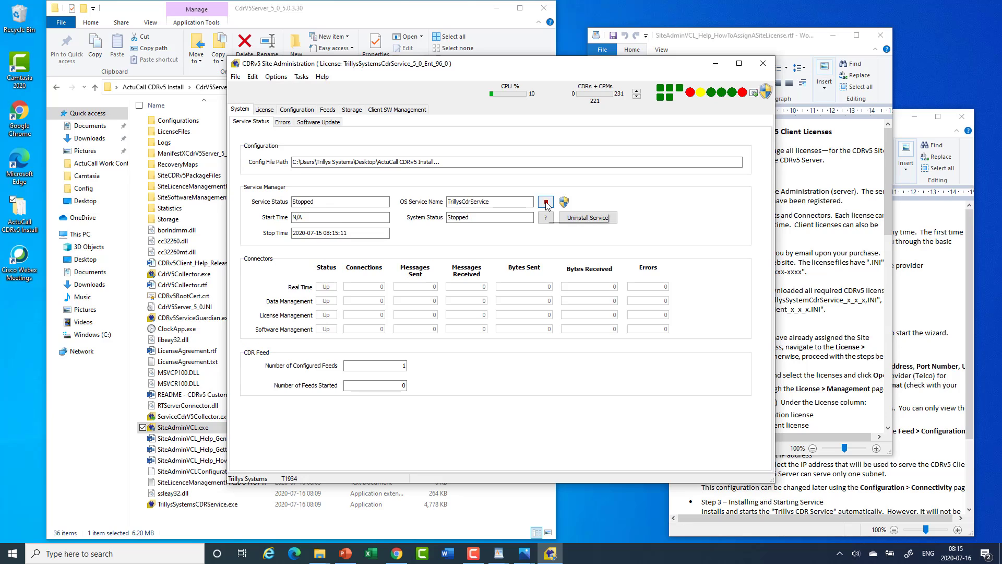
{"action": "left_click", "coordinate": [547, 203]}
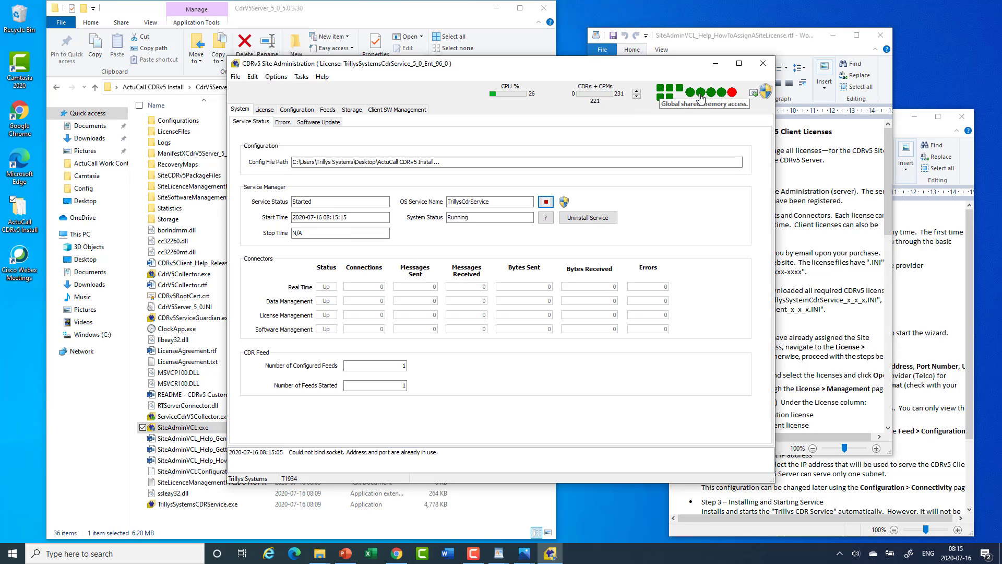
{"action": "mouse_move", "coordinate": [732, 102]}
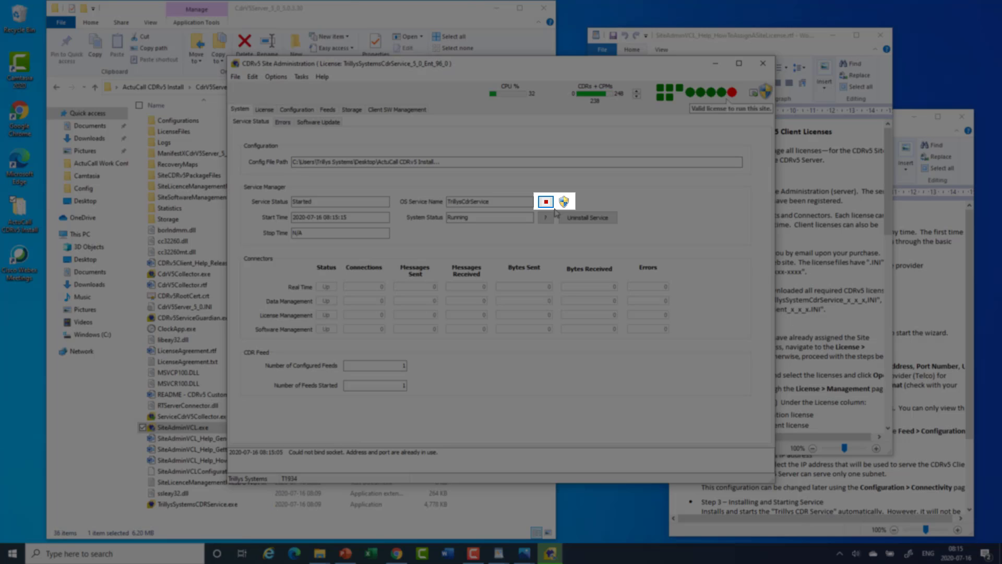
{"action": "left_click", "coordinate": [545, 202]}
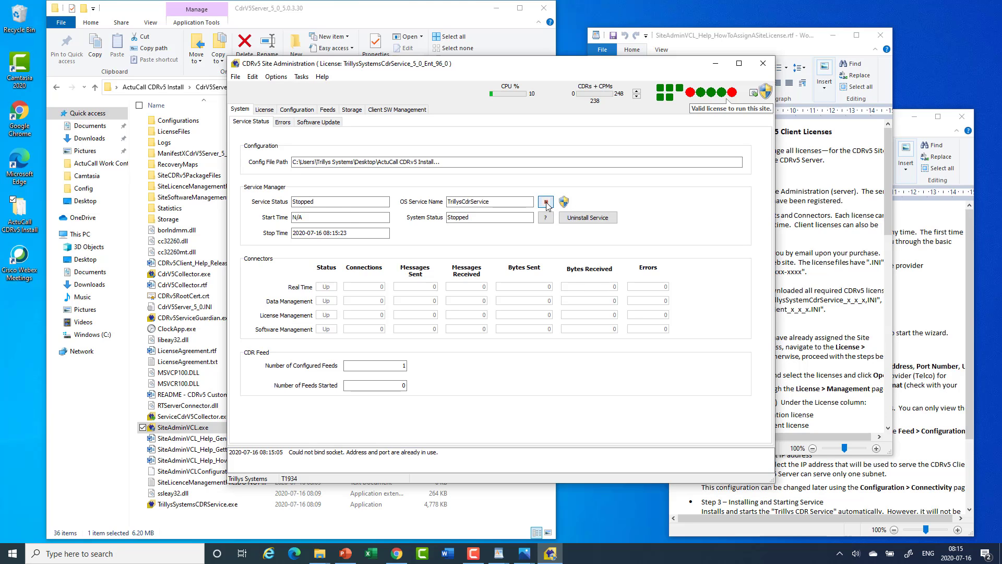
{"action": "left_click", "coordinate": [545, 203]}
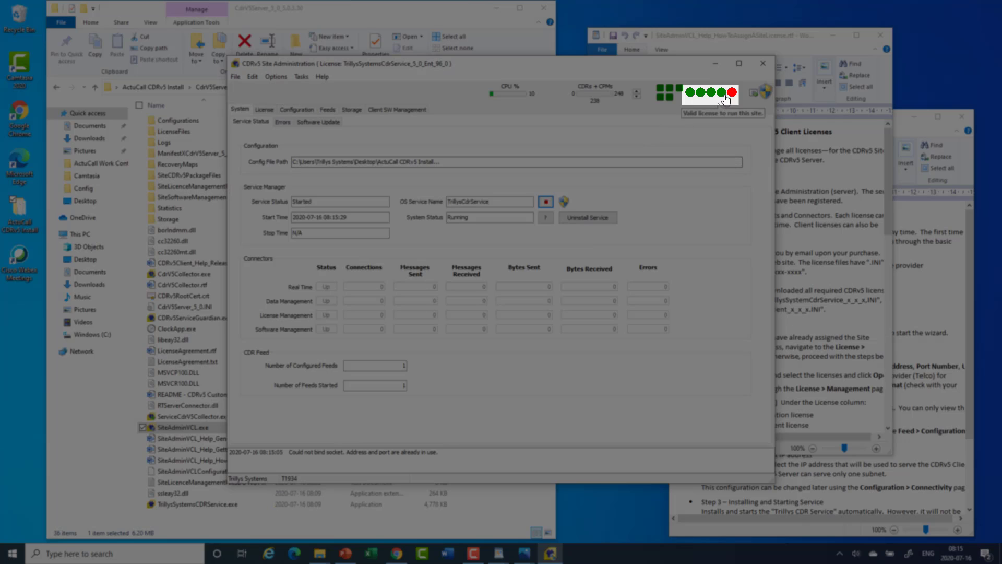
{"action": "mouse_move", "coordinate": [731, 94]}
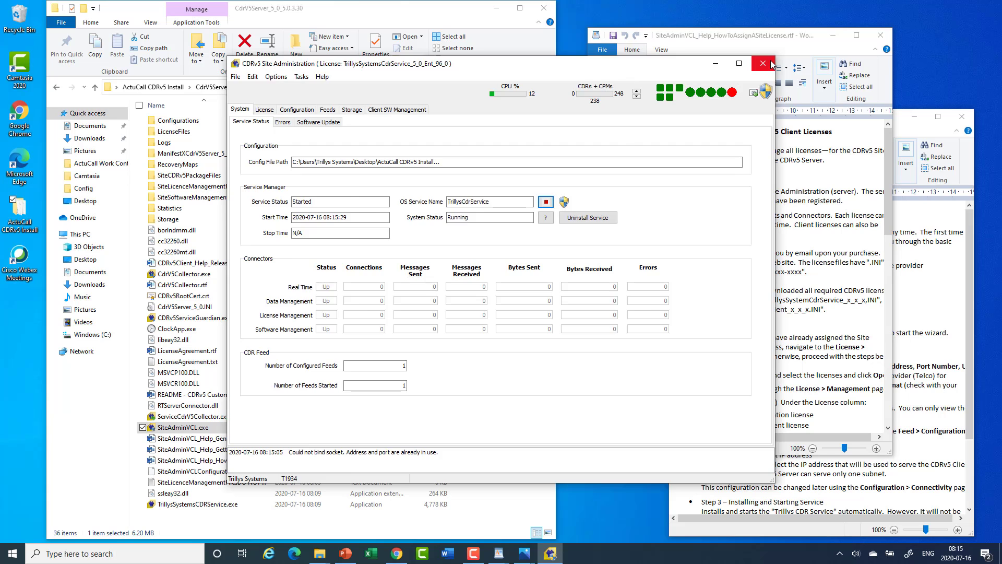
{"action": "left_click", "coordinate": [763, 63]}
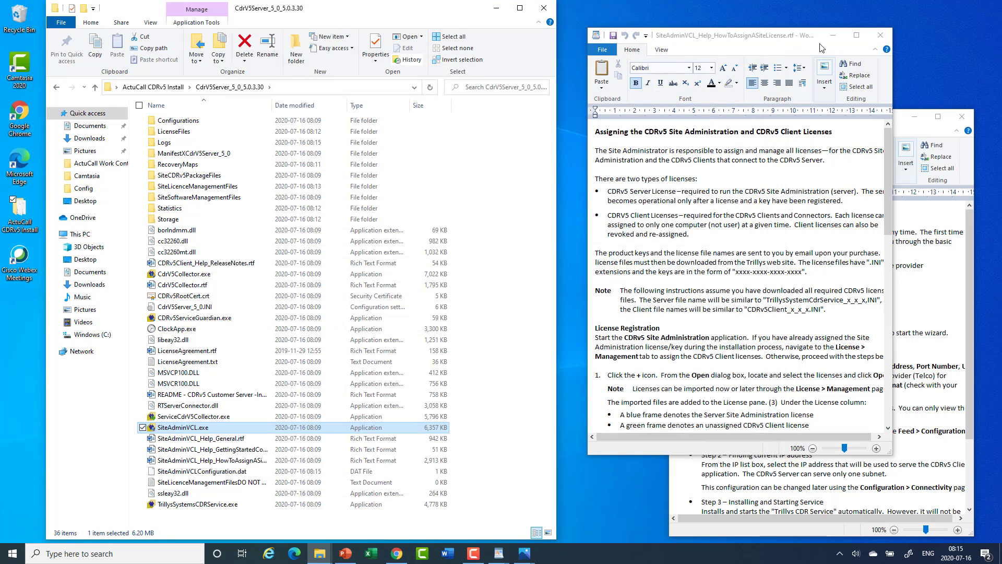
- Close both Word help documents and relaunch SiteAdminVCL.exe to check the status lights are green
{"action": "left_click", "coordinate": [880, 35]}
{"action": "left_click", "coordinate": [961, 116]}
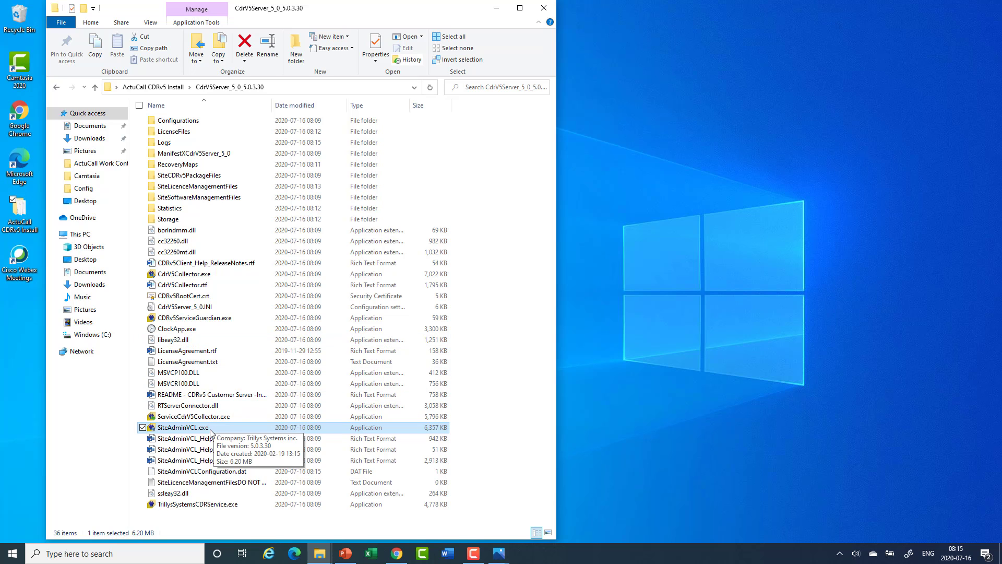
{"action": "double_click", "coordinate": [211, 432]}
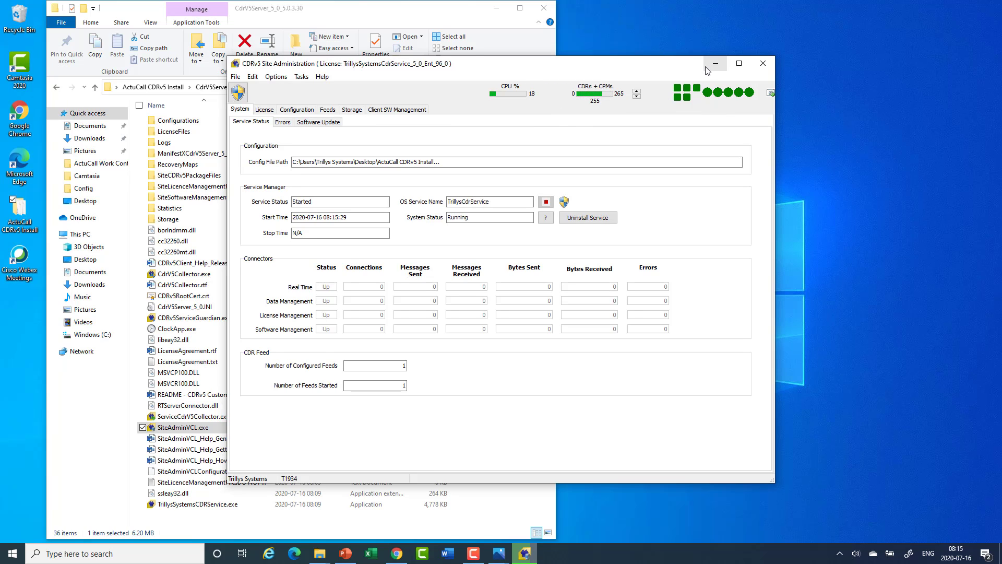
{"action": "left_click", "coordinate": [705, 67]}
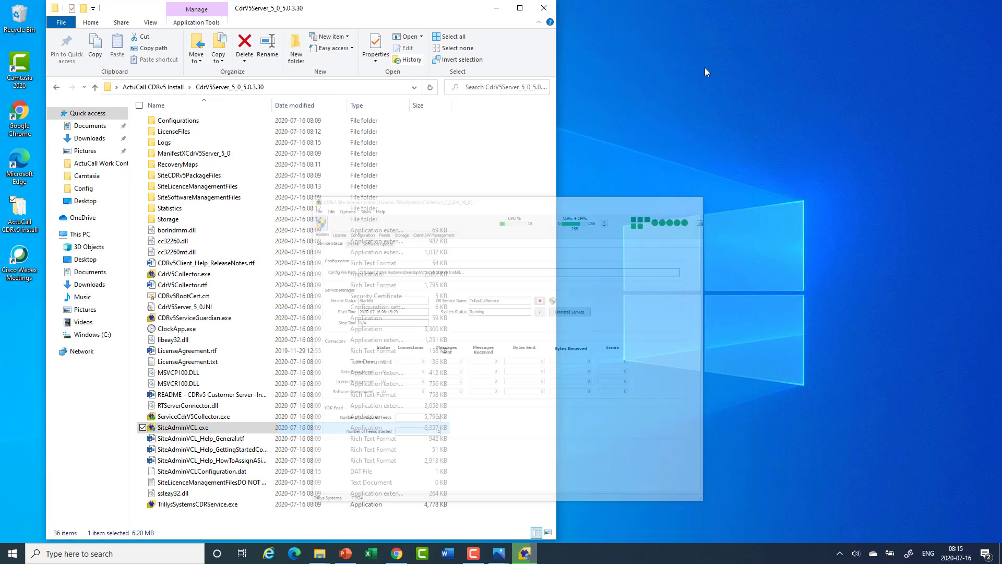
- Close Site Administration via the taskbar and minimize File Explorer to reveal the desktop
{"action": "right_click", "coordinate": [527, 554]}
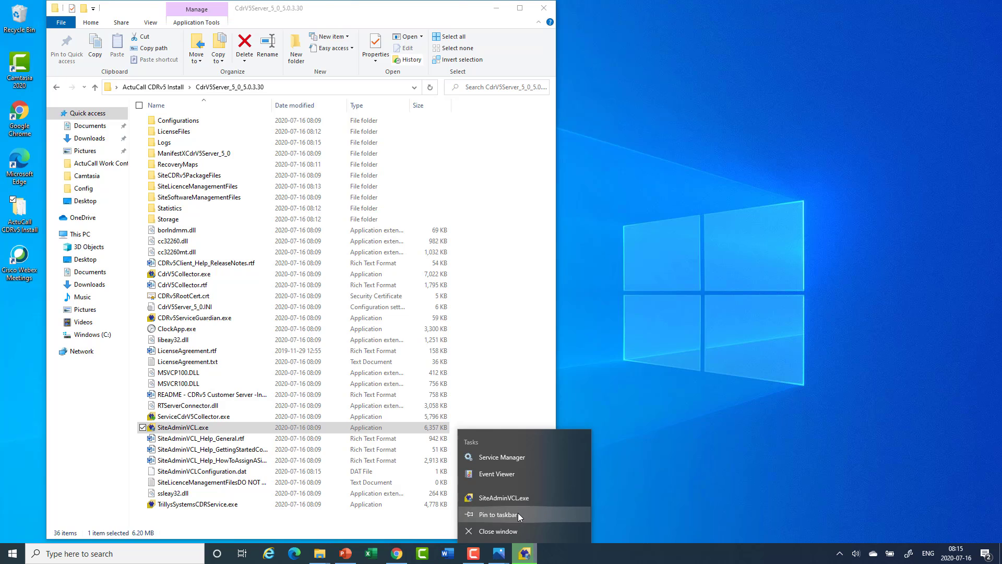
{"action": "left_click", "coordinate": [519, 515]}
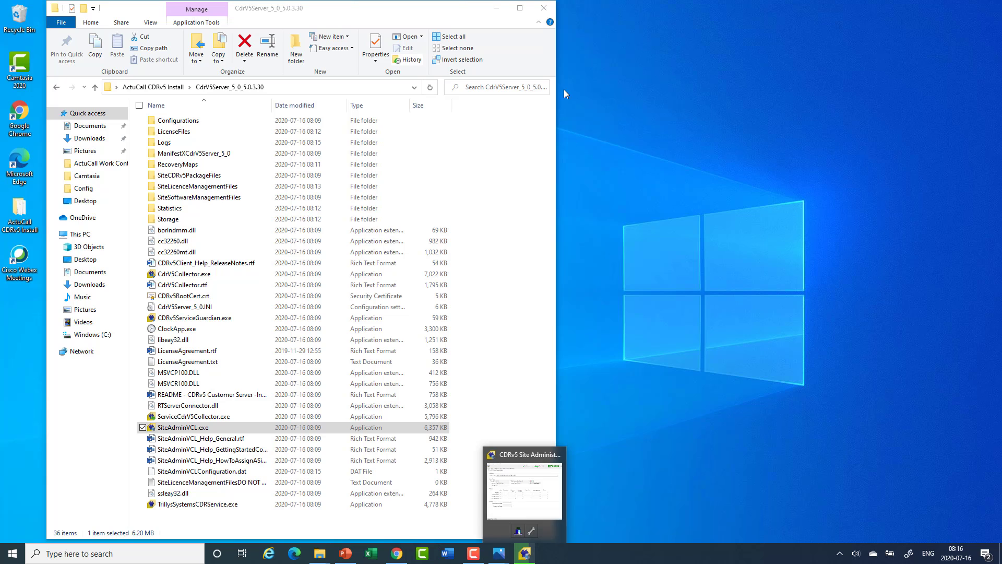
{"action": "left_click", "coordinate": [525, 553]}
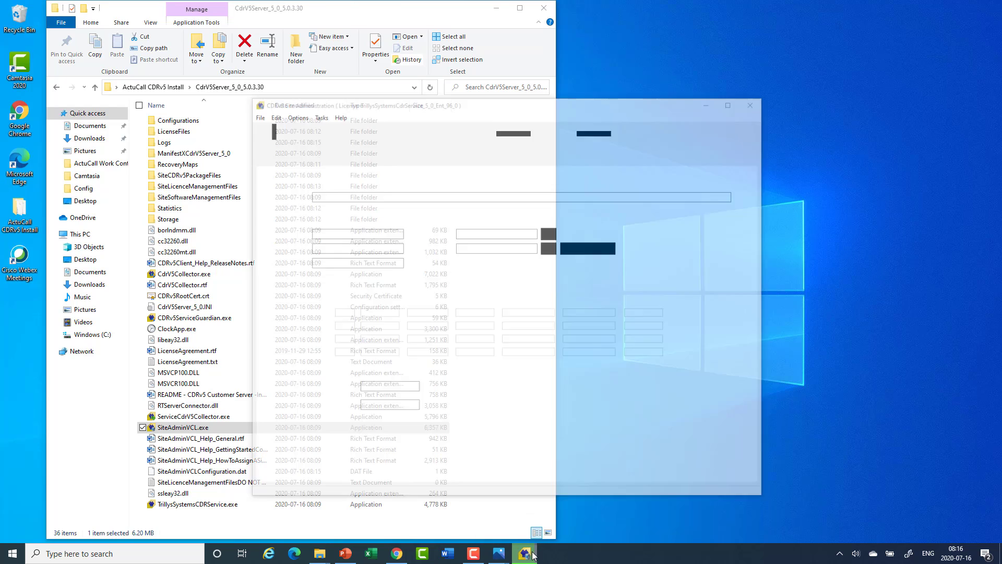
{"action": "left_click", "coordinate": [763, 63]}
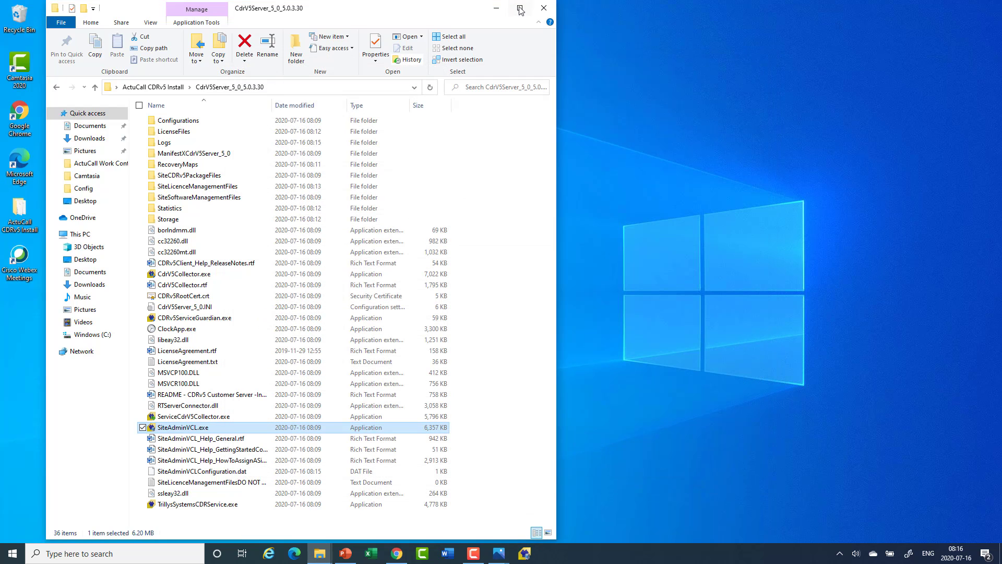
{"action": "left_click", "coordinate": [495, 8]}
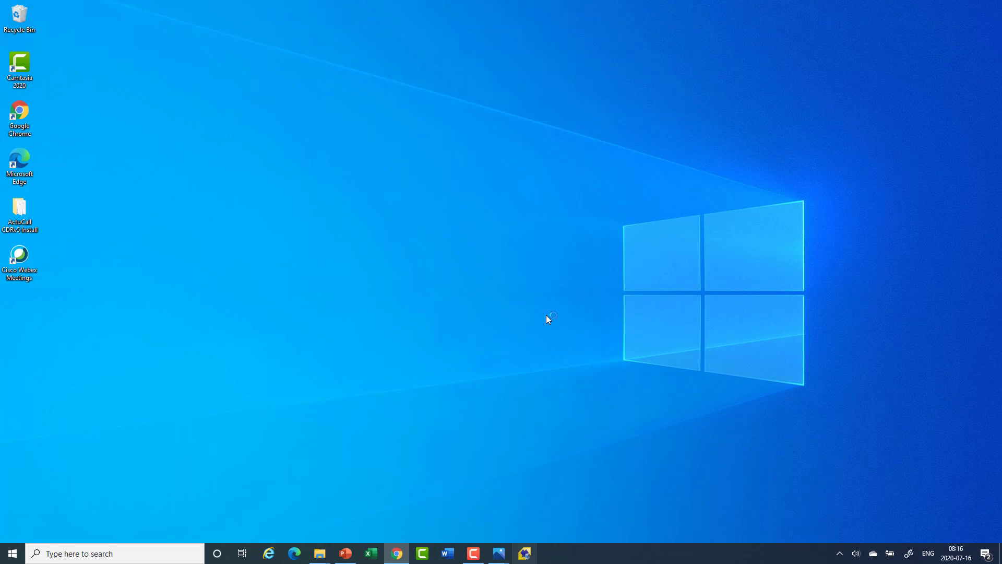